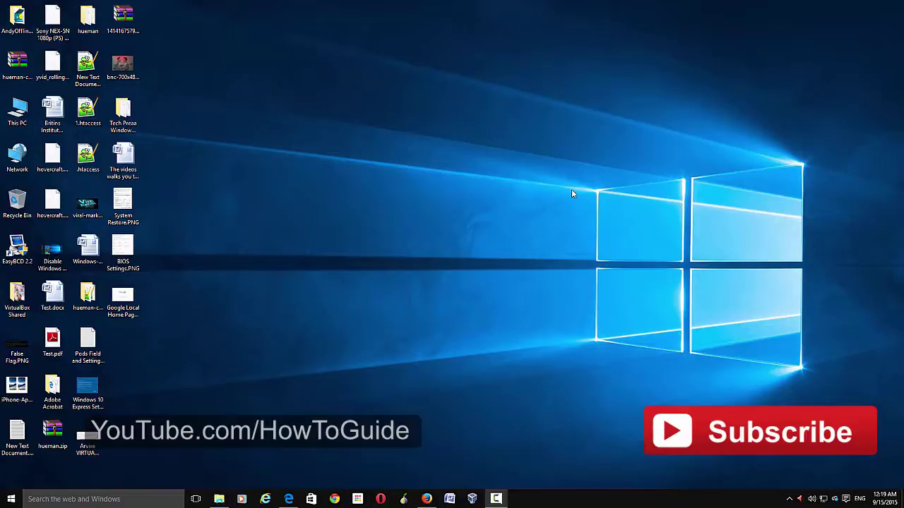
Step: Launch Firefox from the Windows taskbar
{"action": "left_click", "coordinate": [427, 499]}
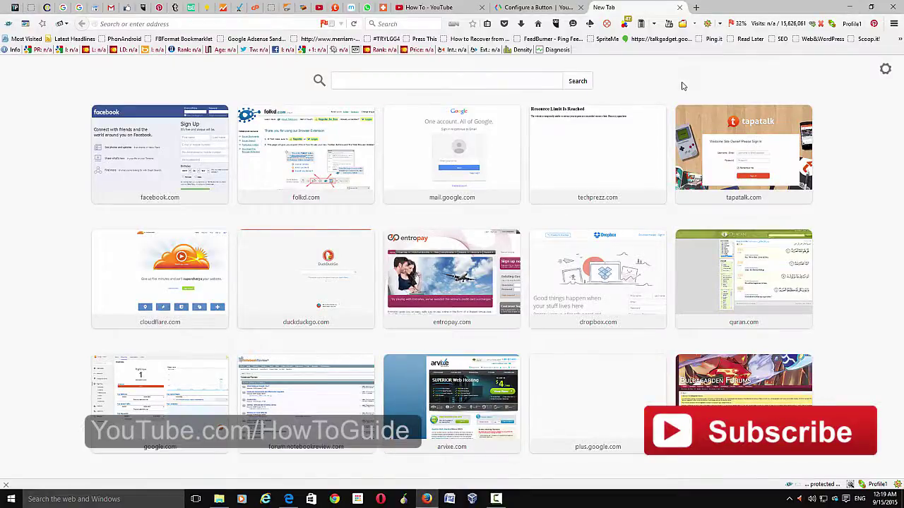
Step: Select the default channel name in the Subscribe Button configurator
{"action": "left_click", "coordinate": [510, 6]}
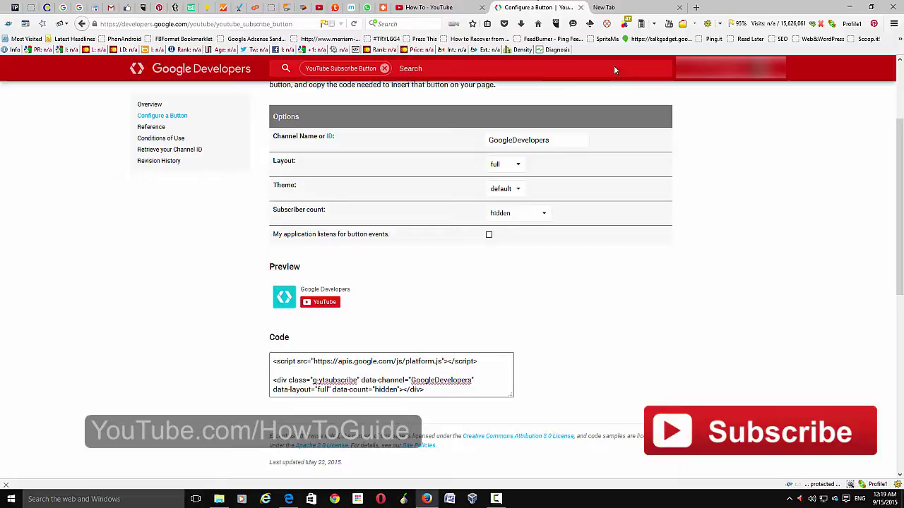
{"action": "left_click_drag", "start_coordinate": [902, 166], "coordinate": [897, 153]}
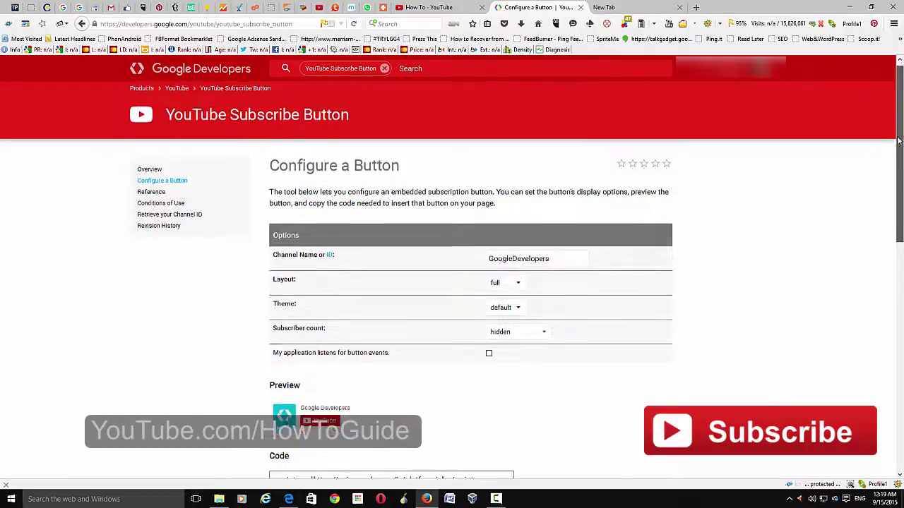
{"action": "scroll", "coordinate": [896, 116], "scroll_direction": "up", "scroll_amount": 2}
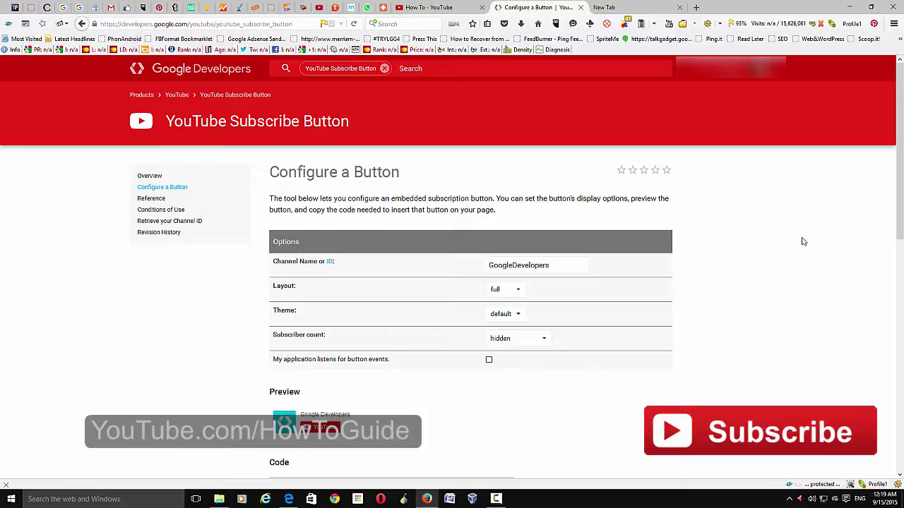
{"action": "scroll", "coordinate": [797, 228], "scroll_direction": "down", "scroll_amount": 3}
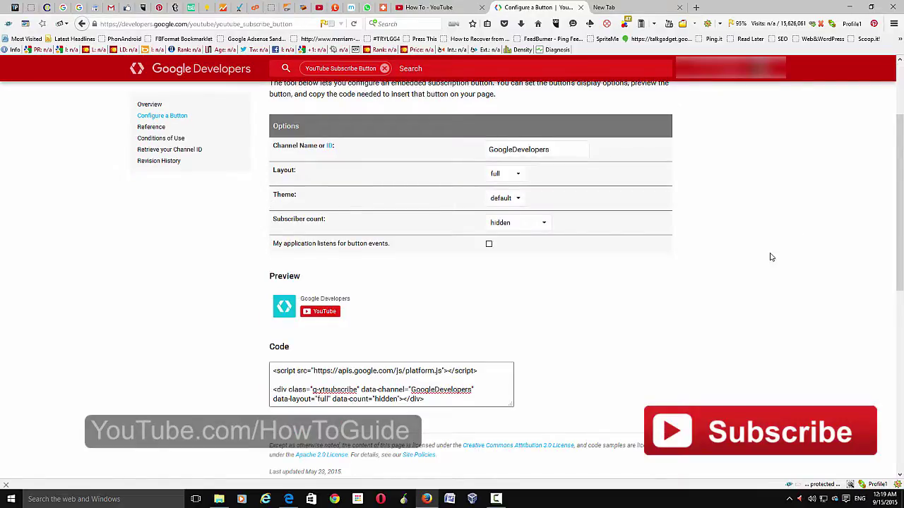
{"action": "scroll", "coordinate": [899, 248], "scroll_direction": "up", "scroll_amount": 3}
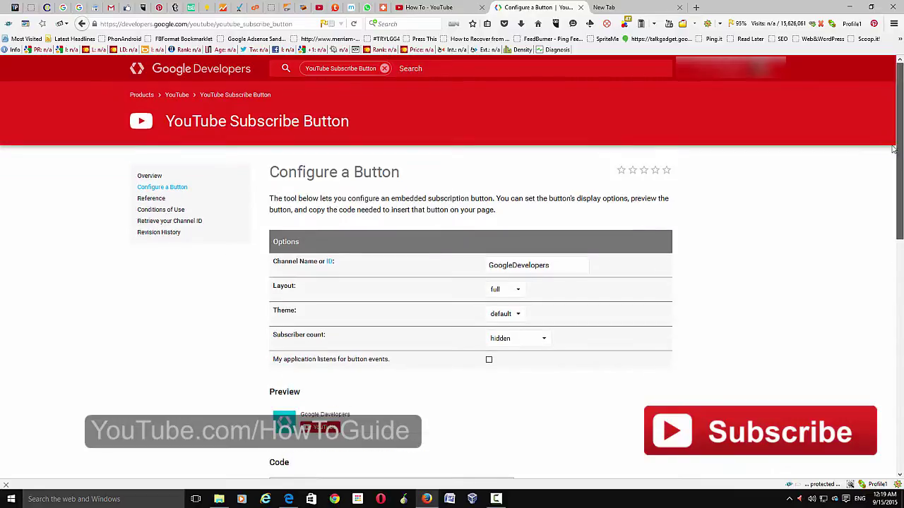
{"action": "left_click", "coordinate": [575, 269]}
{"action": "key", "text": "ctrl+a"}
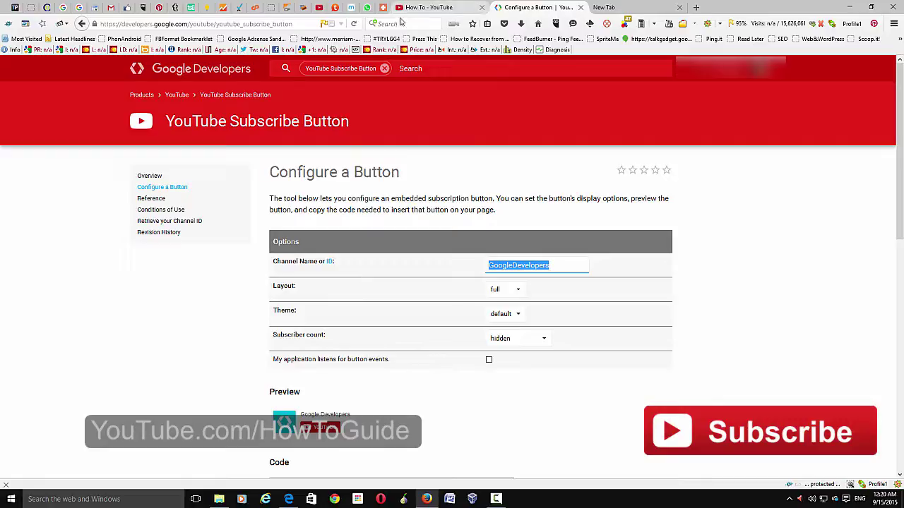
Step: Highlight the user name 007HowTo in the How To channel's YouTube URL
{"action": "left_click", "coordinate": [427, 7]}
{"action": "left_click", "coordinate": [206, 24]}
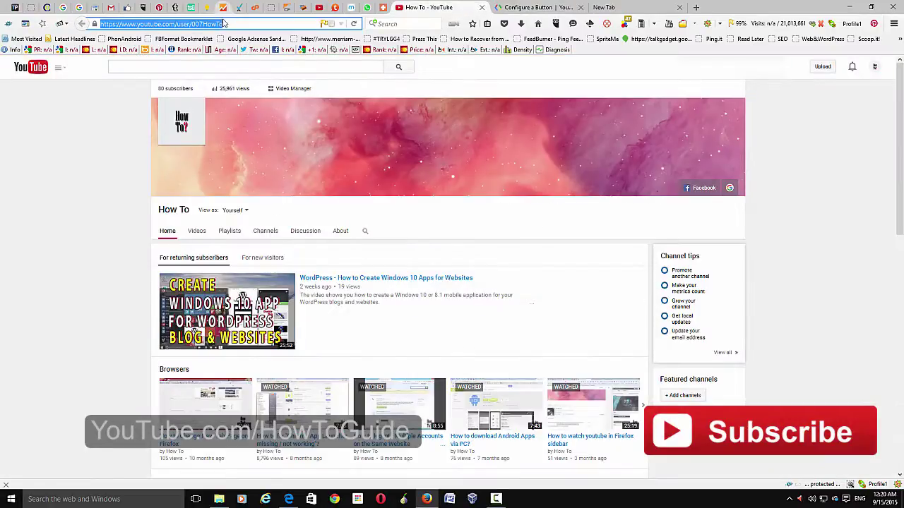
{"action": "key", "text": "End"}
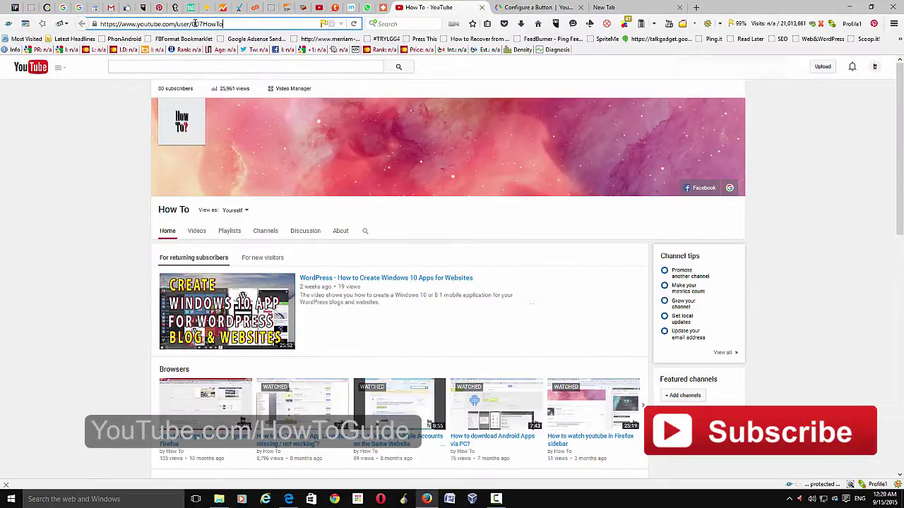
{"action": "left_click_drag", "start_coordinate": [191, 24], "coordinate": [250, 24]}
Step: Replace the GoogleDevelopers channel name with 007HowTo so the preview updates
{"action": "left_click", "coordinate": [536, 7]}
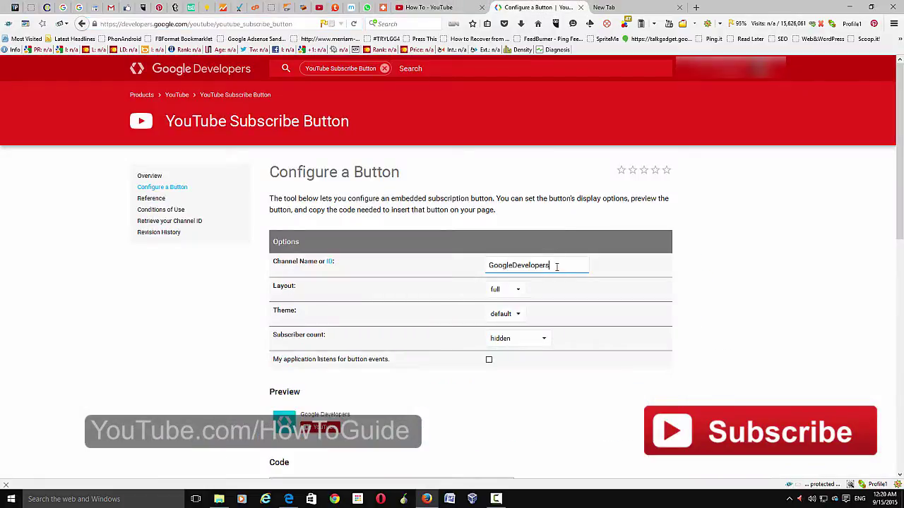
{"action": "left_click_drag", "start_coordinate": [556, 268], "coordinate": [482, 263]}
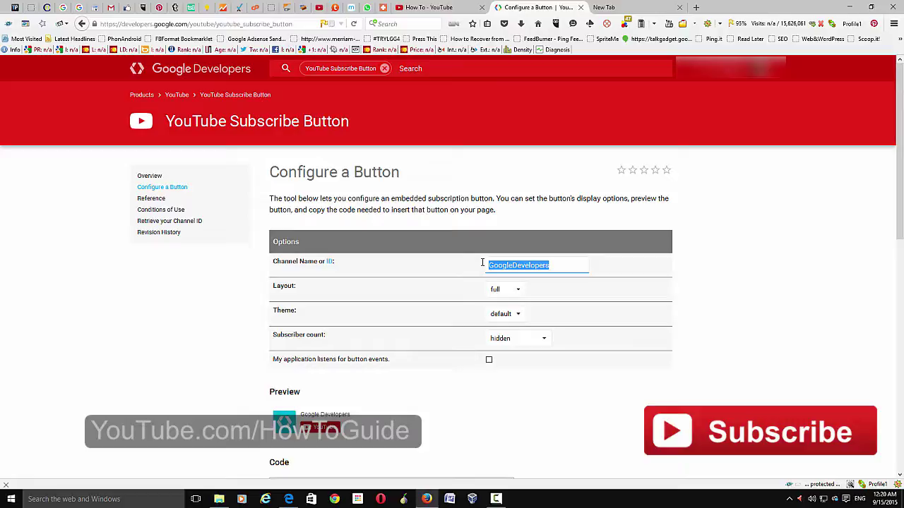
{"action": "type", "text": "007H"}
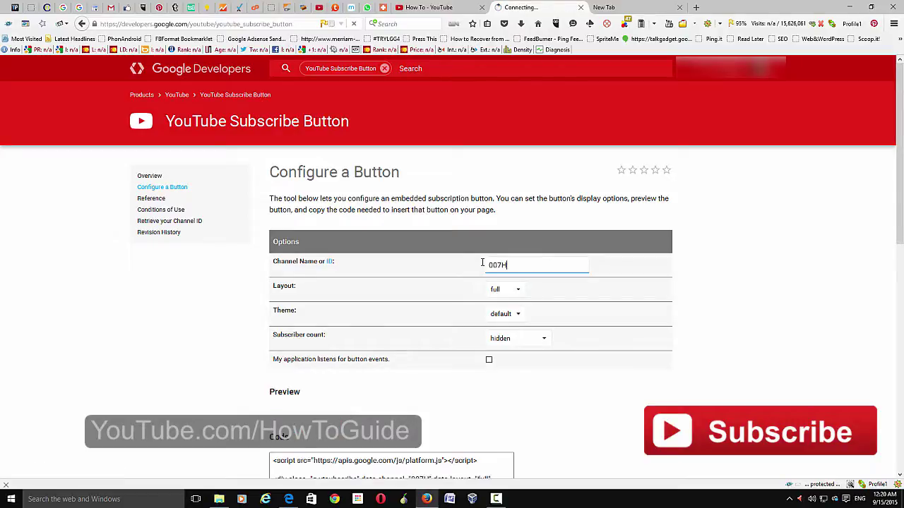
{"action": "type", "text": "owTo"}
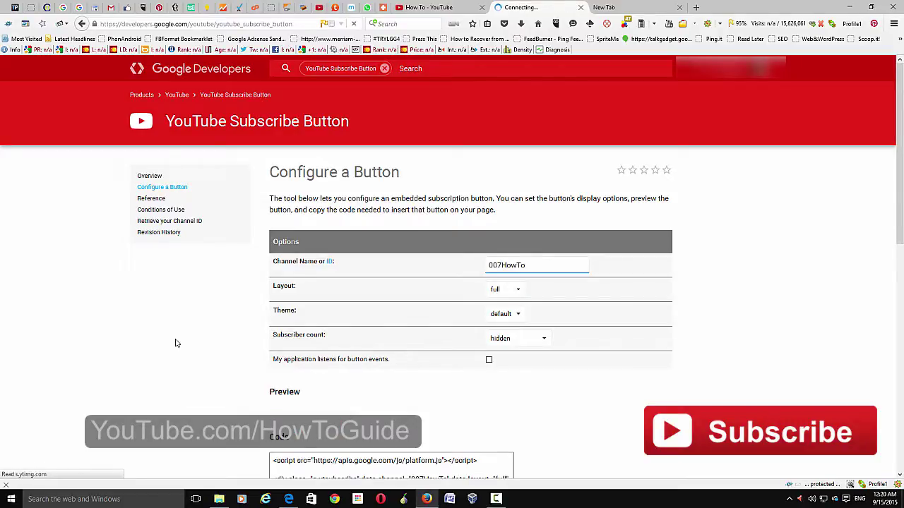
{"action": "left_click", "coordinate": [176, 343]}
{"action": "scroll", "coordinate": [175, 343], "scroll_direction": "down", "scroll_amount": 1}
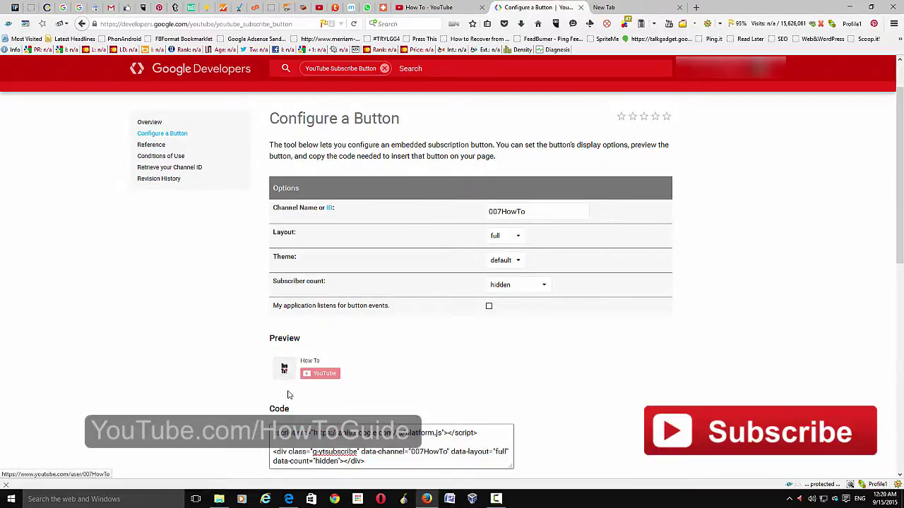
Step: Try layout and theme options, ending with the full layout and default theme
{"action": "left_click", "coordinate": [523, 239]}
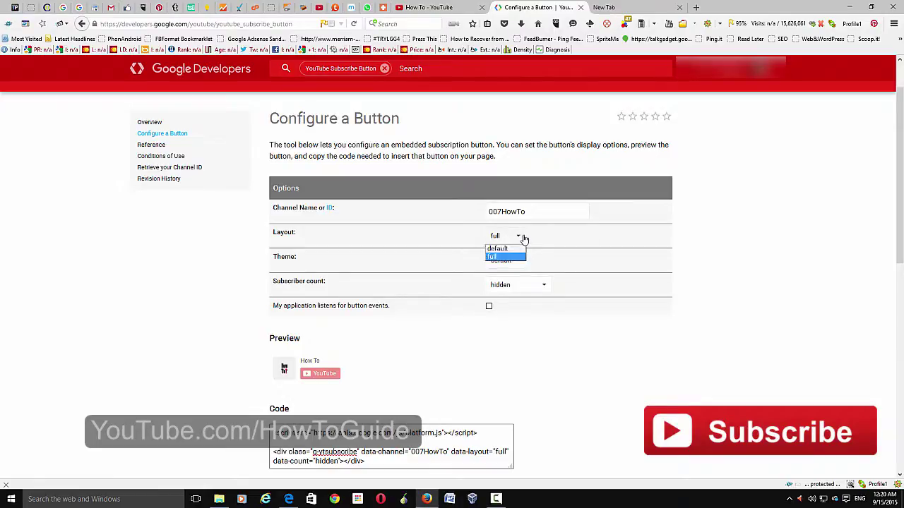
{"action": "left_click", "coordinate": [513, 253]}
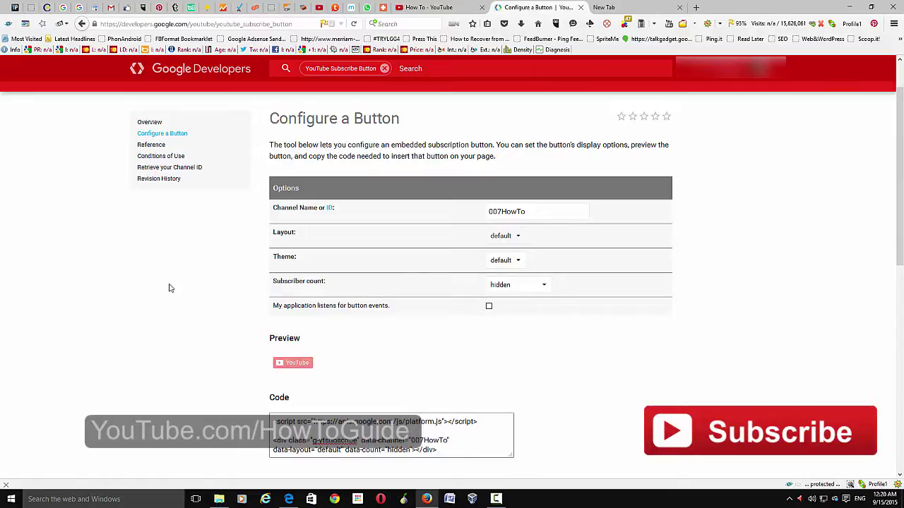
{"action": "left_click", "coordinate": [521, 240]}
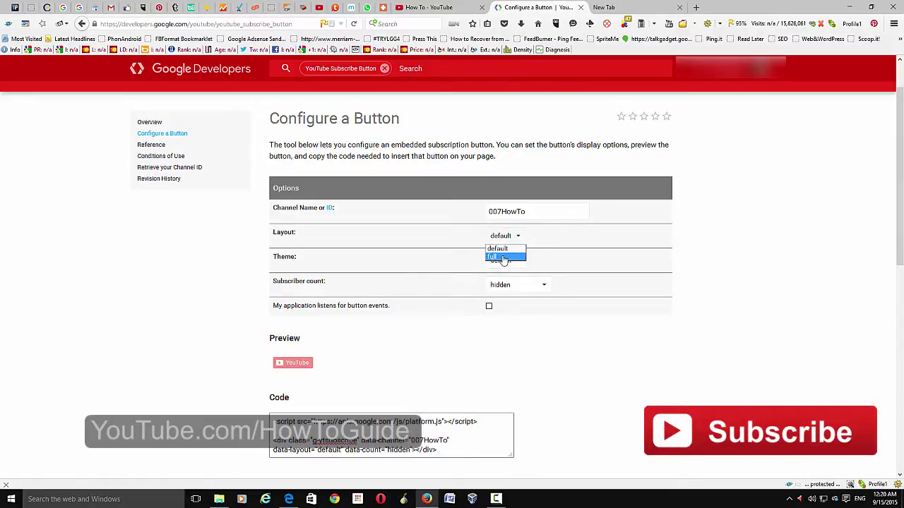
{"action": "left_click", "coordinate": [502, 257]}
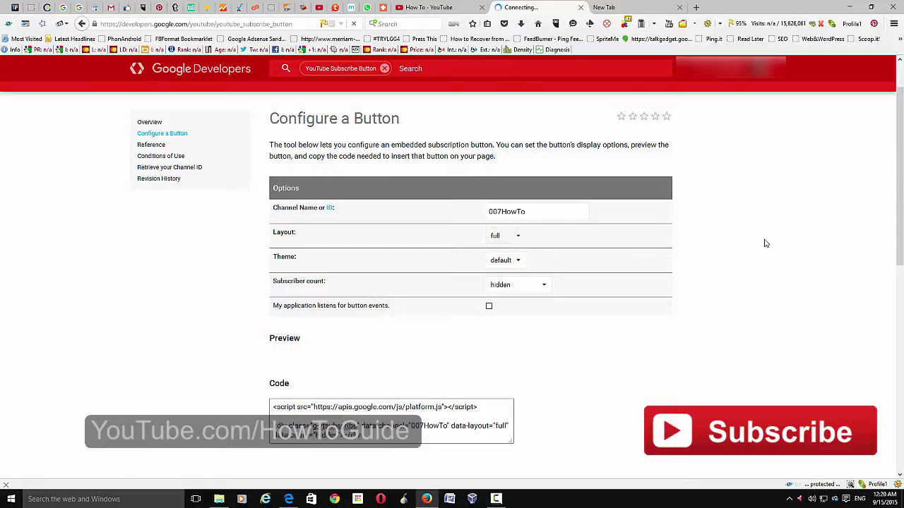
{"action": "scroll", "coordinate": [777, 257], "scroll_direction": "down", "scroll_amount": 2}
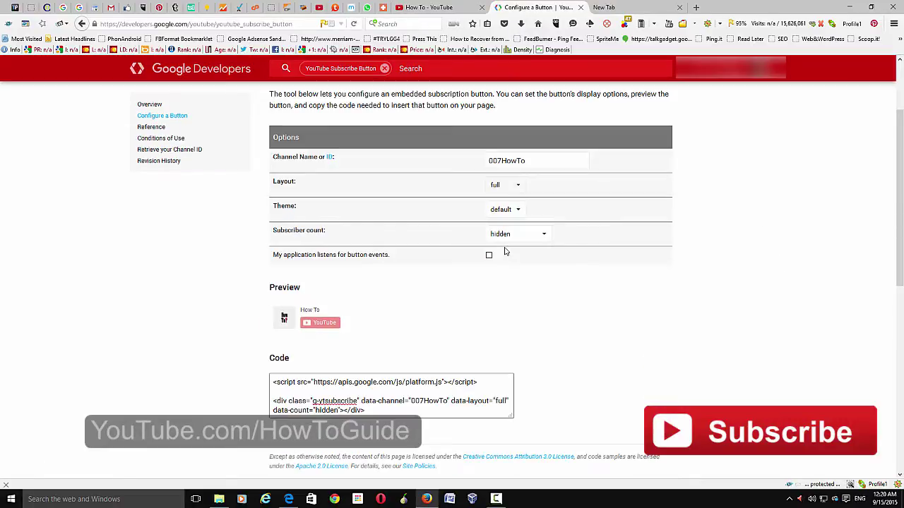
{"action": "left_click", "coordinate": [521, 209]}
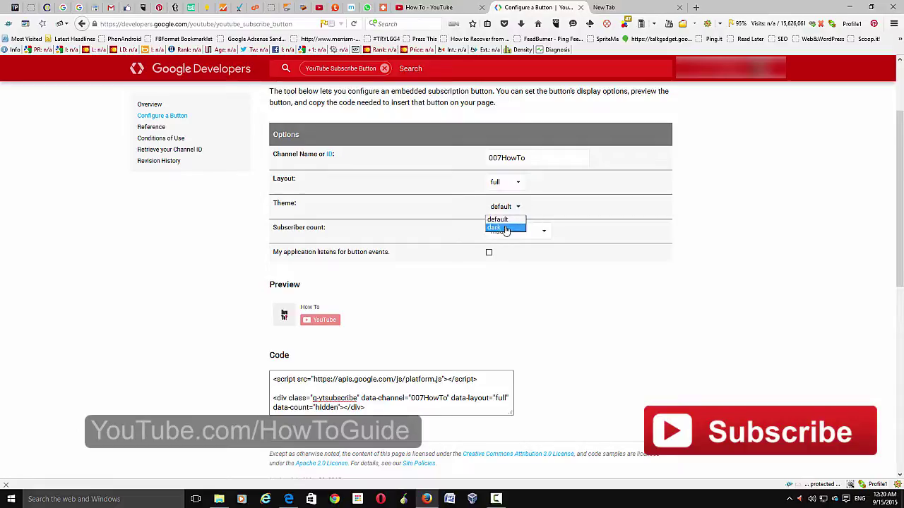
{"action": "left_click", "coordinate": [503, 227]}
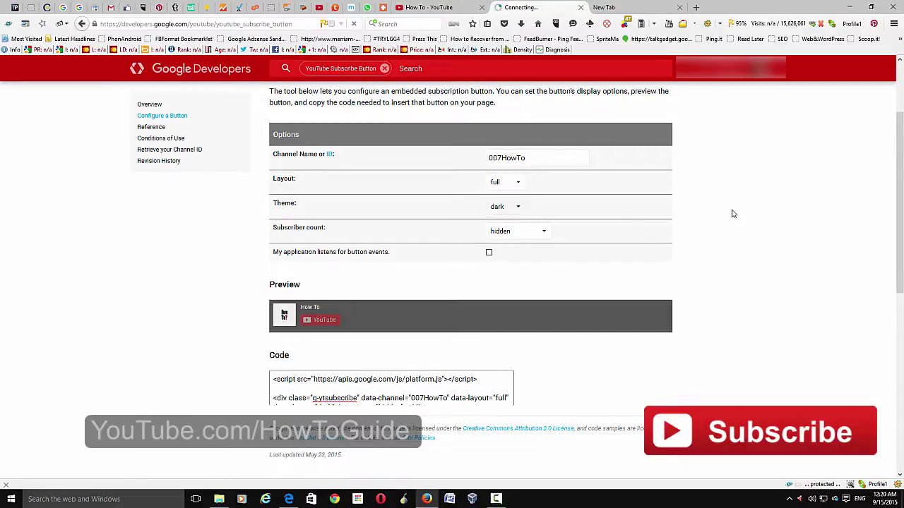
{"action": "left_click", "coordinate": [499, 206]}
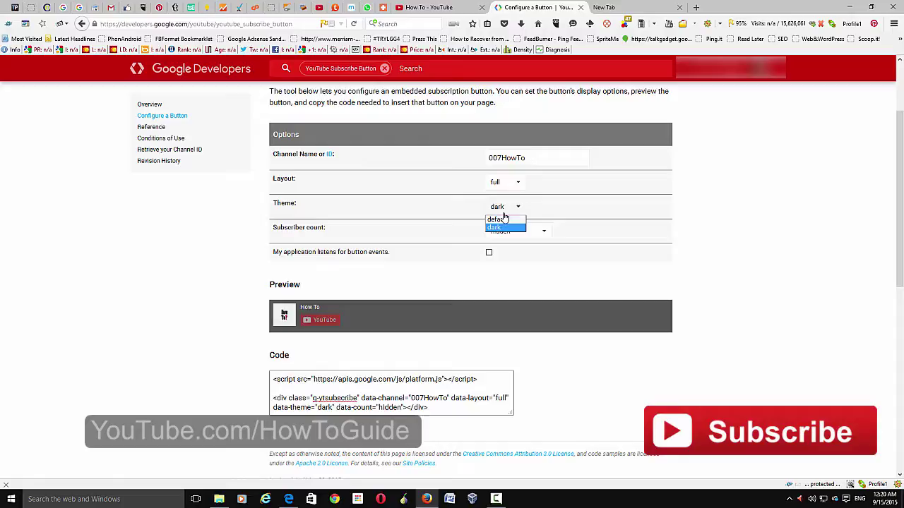
{"action": "left_click", "coordinate": [503, 220]}
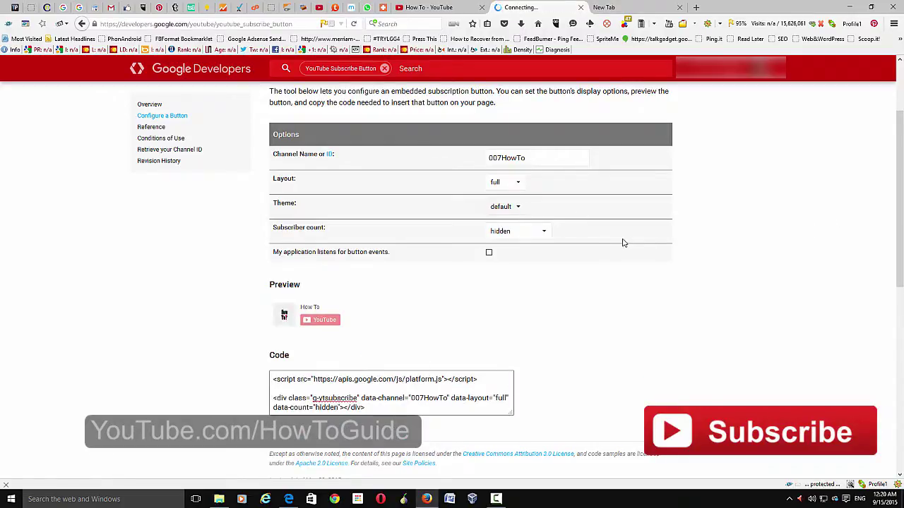
Step: Try showing the subscriber count, then set it back to hidden
{"action": "left_click", "coordinate": [550, 230]}
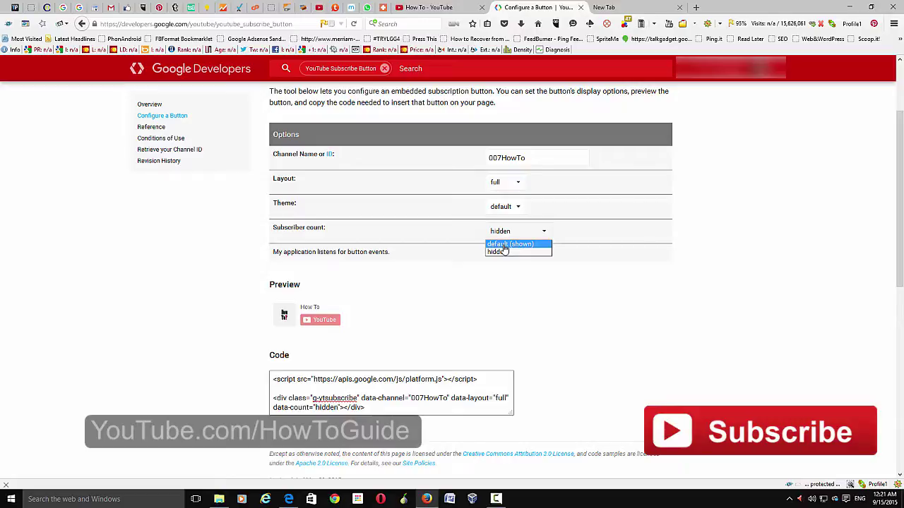
{"action": "left_click", "coordinate": [504, 244]}
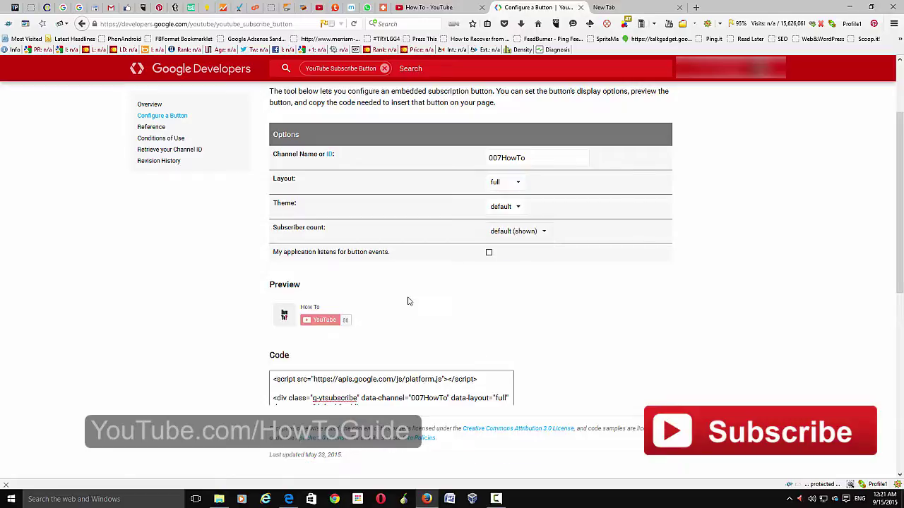
{"action": "left_click", "coordinate": [546, 232]}
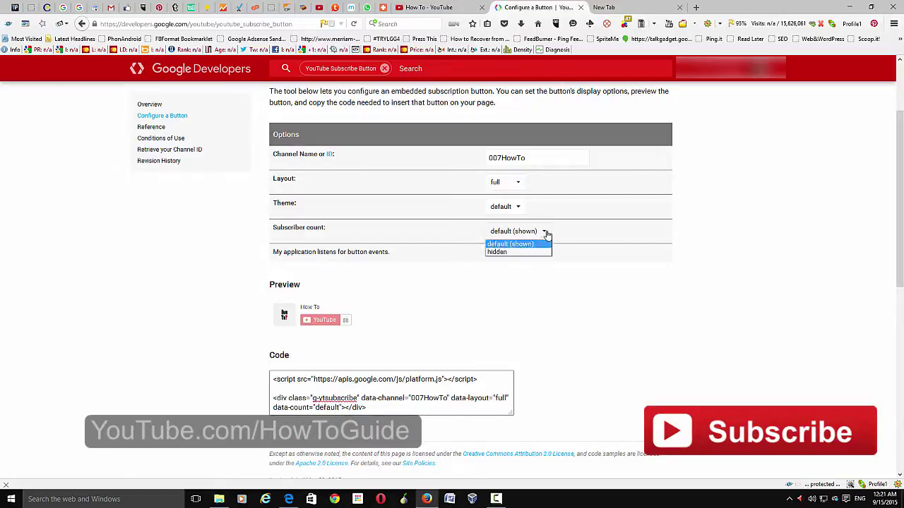
{"action": "left_click", "coordinate": [504, 252]}
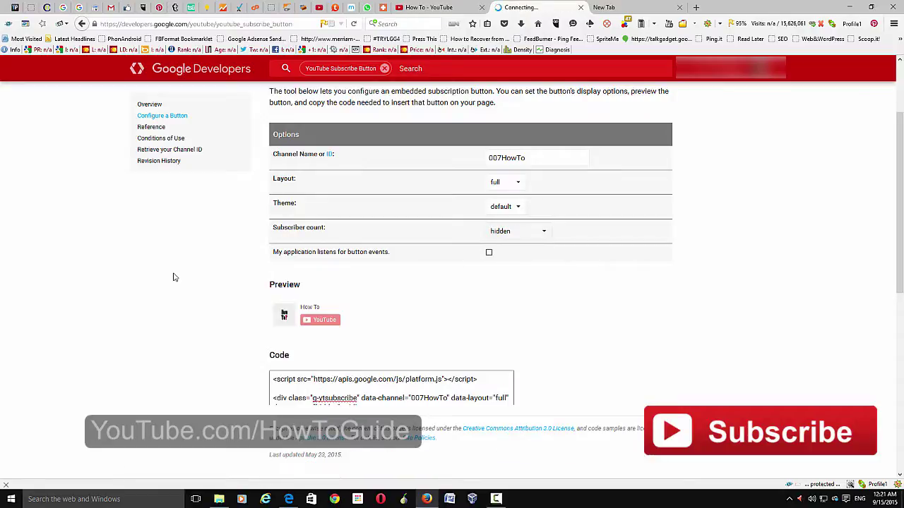
{"action": "scroll", "coordinate": [199, 278], "scroll_direction": "down", "scroll_amount": 2}
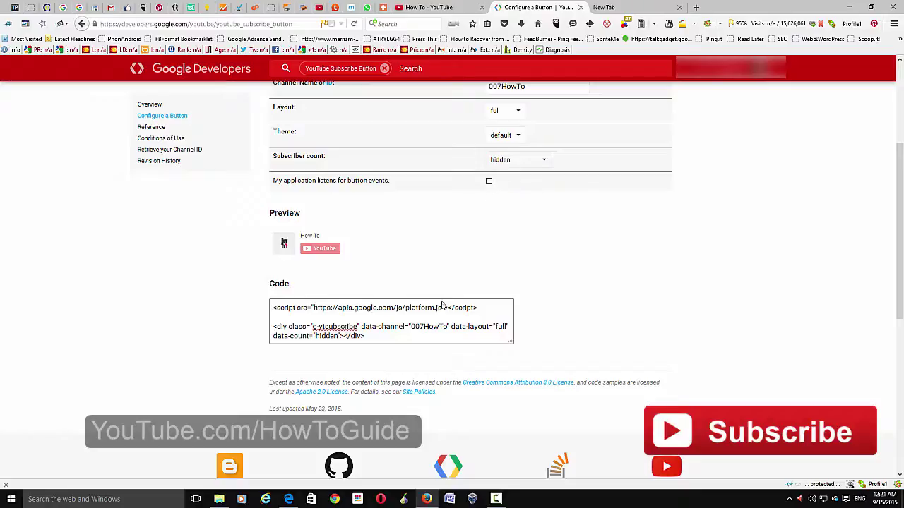
Step: Select both lines of the generated embed code, then go to the WordPress tab
{"action": "left_click_drag", "start_coordinate": [374, 336], "coordinate": [210, 283]}
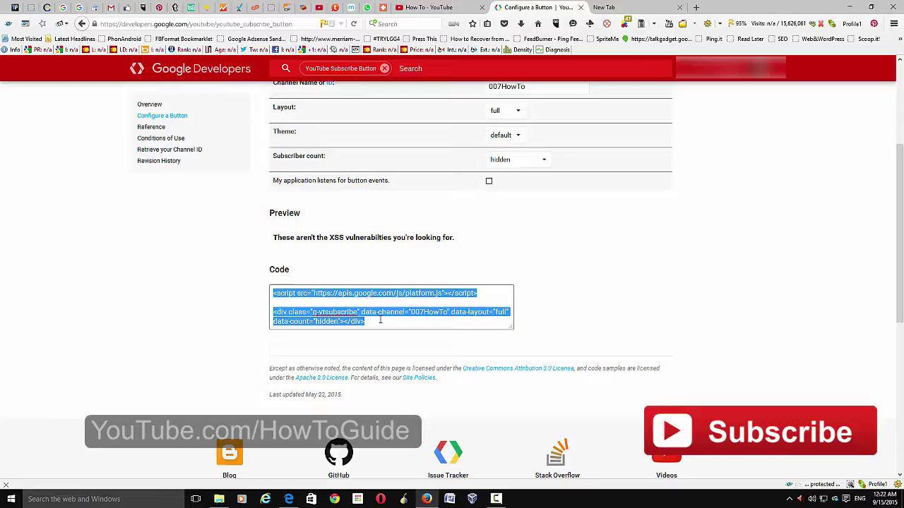
{"action": "left_click", "coordinate": [13, 7]}
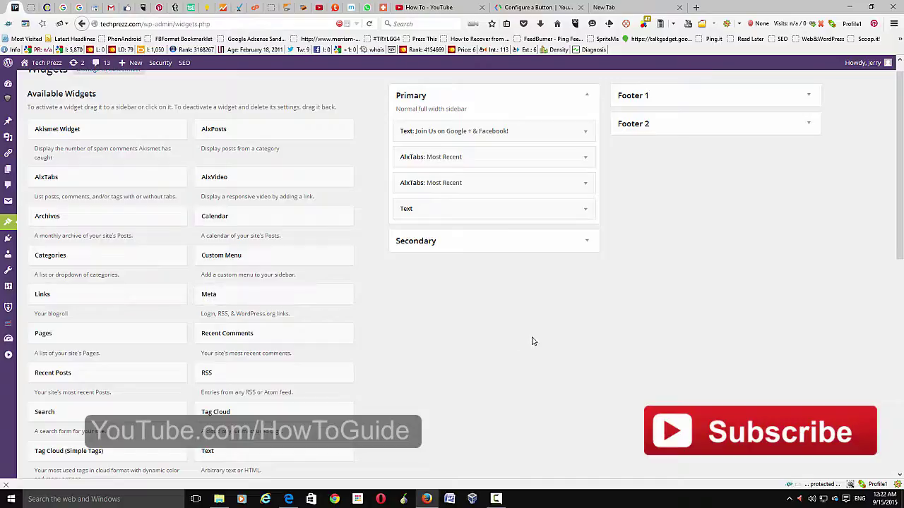
{"action": "mouse_move", "coordinate": [9, 223]}
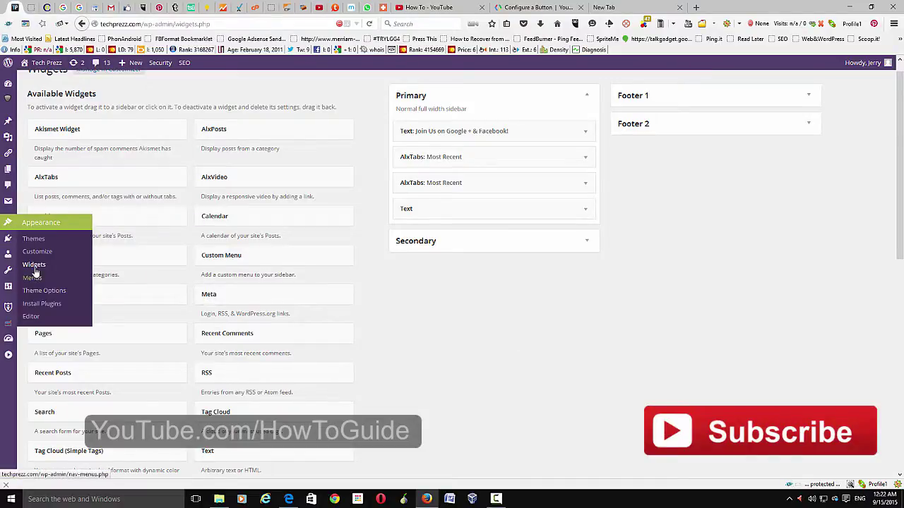
Step: Add a Text widget to the Primary sidebar and drag it just below Join Us
{"action": "left_click", "coordinate": [34, 266]}
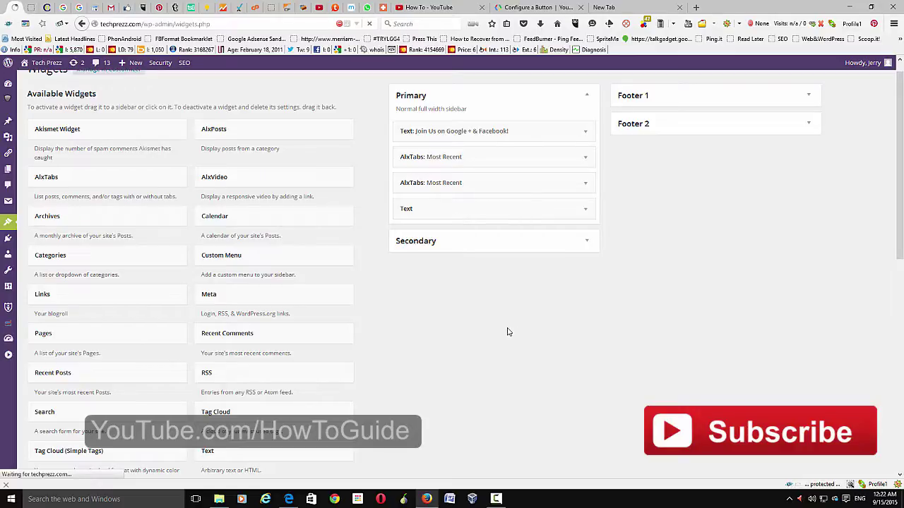
{"action": "scroll", "coordinate": [487, 331], "scroll_direction": "down", "scroll_amount": 3}
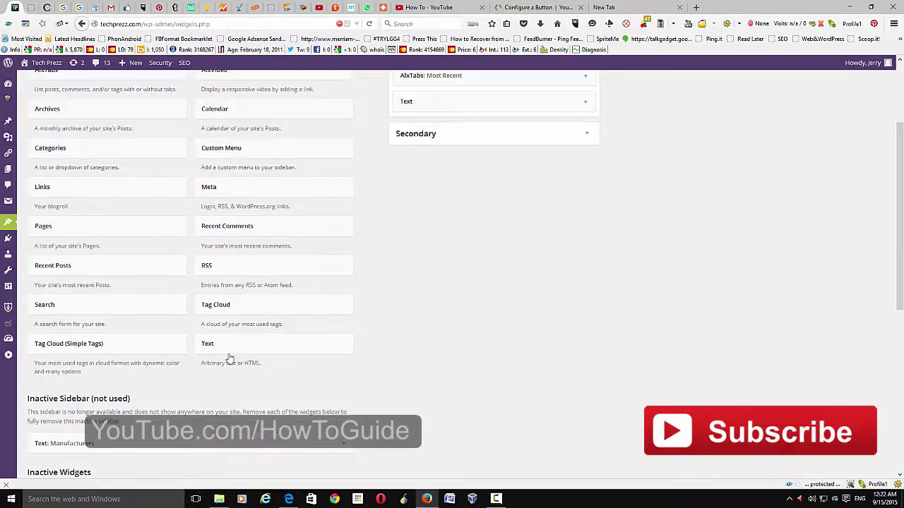
{"action": "left_click", "coordinate": [254, 344]}
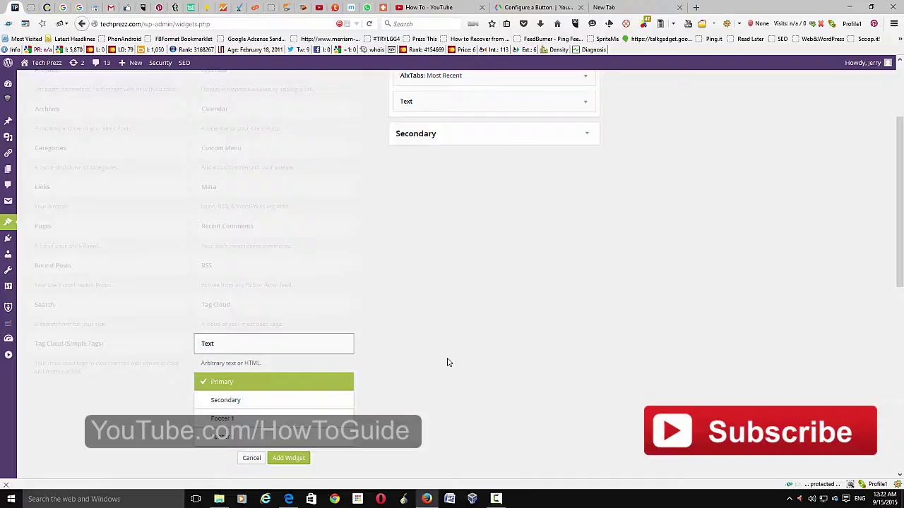
{"action": "scroll", "coordinate": [447, 362], "scroll_direction": "down", "scroll_amount": 1}
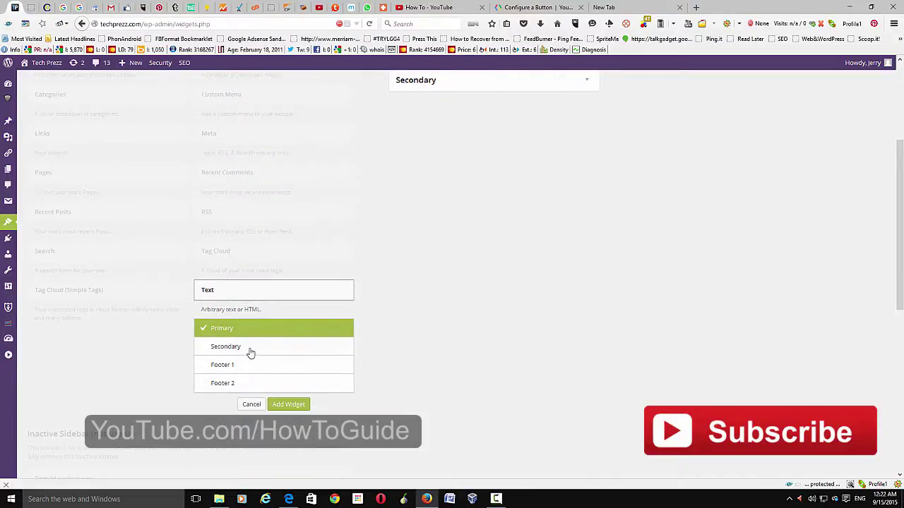
{"action": "left_click", "coordinate": [291, 404]}
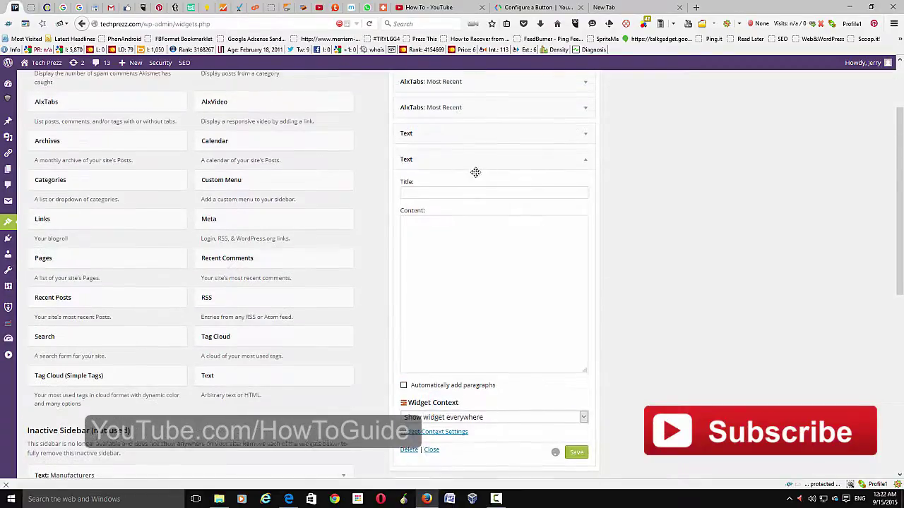
{"action": "left_click", "coordinate": [522, 164]}
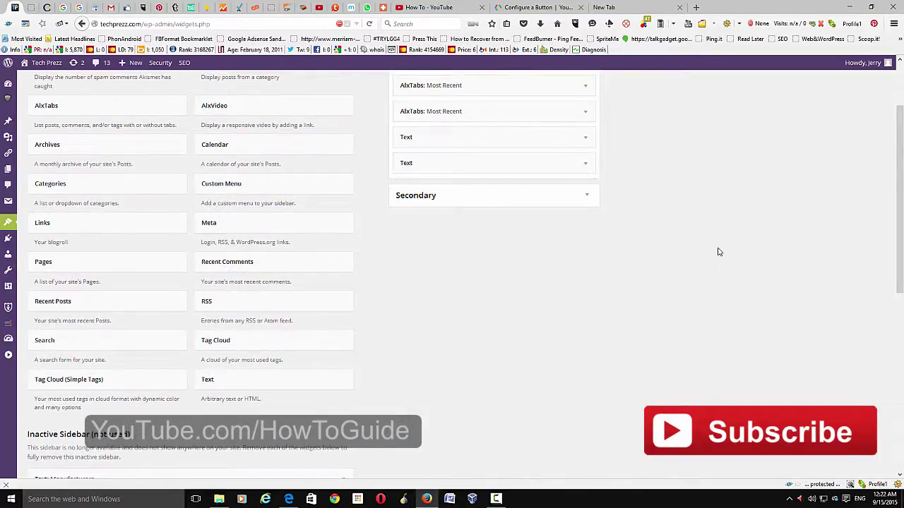
{"action": "scroll", "coordinate": [699, 252], "scroll_direction": "up", "scroll_amount": 2}
{"action": "scroll", "coordinate": [691, 253], "scroll_direction": "up", "scroll_amount": 1}
{"action": "left_click_drag", "start_coordinate": [473, 247], "coordinate": [472, 171]}
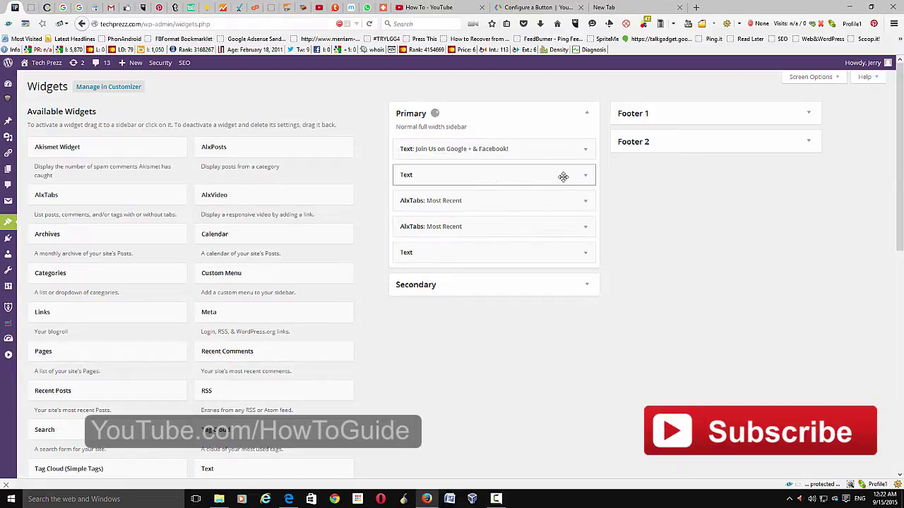
Step: Paste the subscribe-button embed code into the widget's Content, leave Title blank, and save
{"action": "left_click", "coordinate": [588, 177]}
{"action": "left_click", "coordinate": [475, 250]}
{"action": "type", "text": "<script src=\"https://apis.google.com/js/platform.js\"></script>  <div class=\"g-ytsubscribe\" data-channel=\"007HowTo\" data-layout=\"full\" data-count=\"hidden\"></div>"}
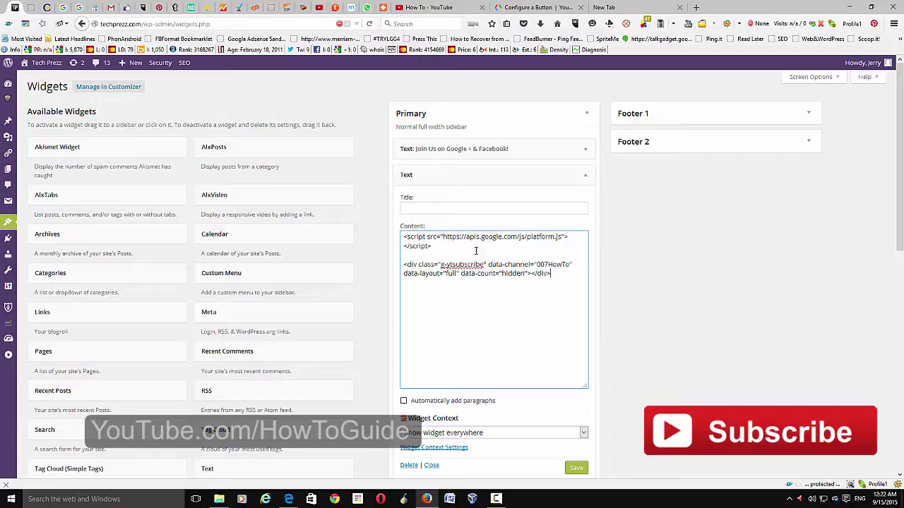
{"action": "scroll", "coordinate": [611, 315], "scroll_direction": "down", "scroll_amount": 1}
{"action": "scroll", "coordinate": [611, 315], "scroll_direction": "down", "scroll_amount": 2}
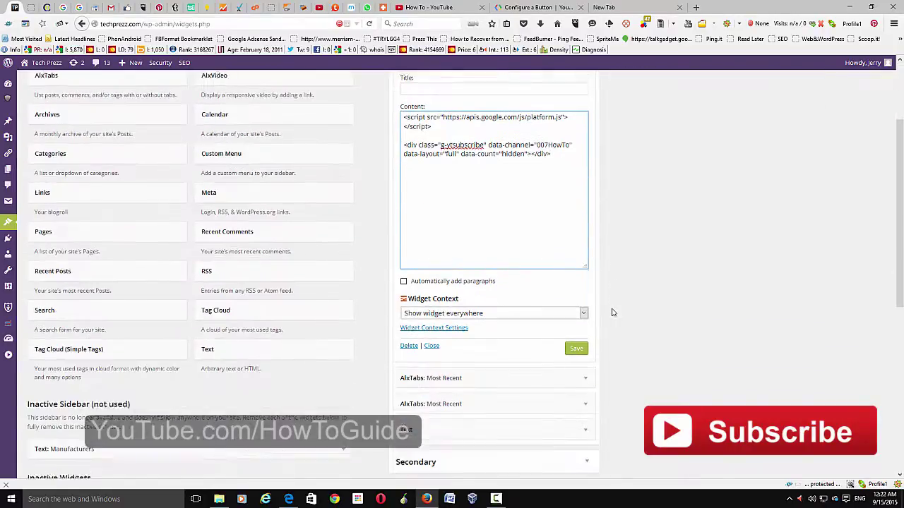
{"action": "scroll", "coordinate": [611, 315], "scroll_direction": "up", "scroll_amount": 1}
{"action": "scroll", "coordinate": [612, 315], "scroll_direction": "up", "scroll_amount": 2}
{"action": "left_click", "coordinate": [468, 191]}
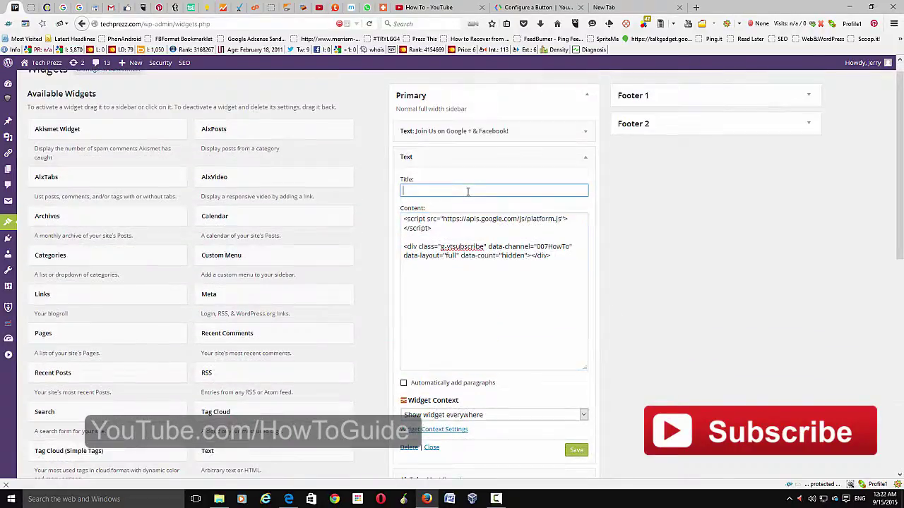
{"action": "left_click", "coordinate": [807, 347]}
{"action": "scroll", "coordinate": [697, 334], "scroll_direction": "down", "scroll_amount": 2}
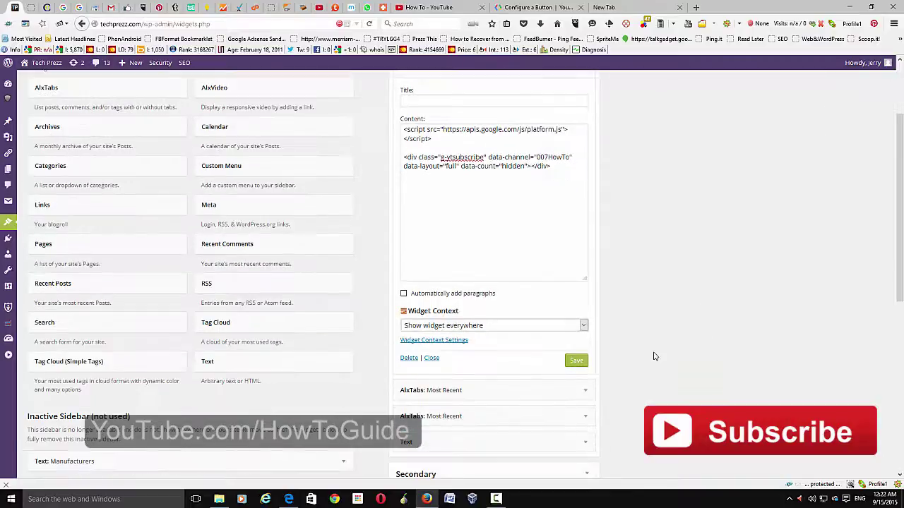
{"action": "left_click", "coordinate": [577, 361]}
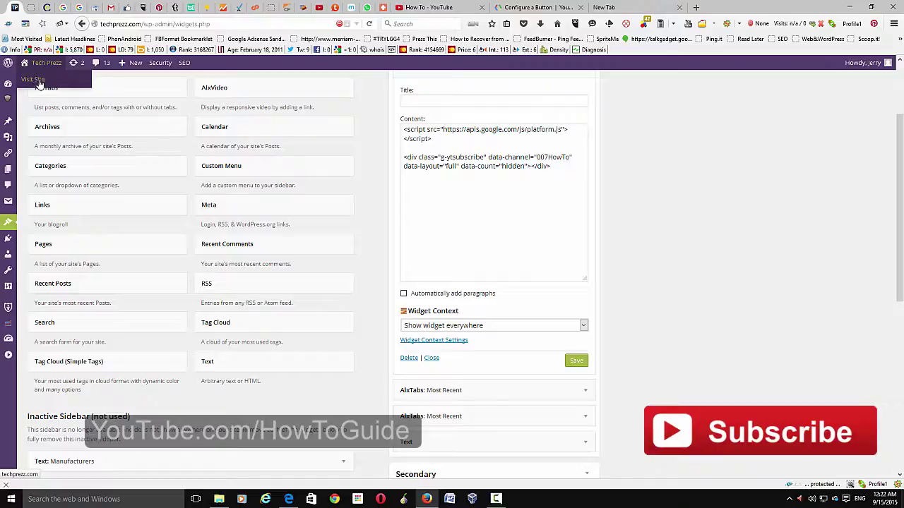
{"action": "right_click", "coordinate": [39, 83]}
Step: Open the live Tech Prezz site in a new tab to check the subscribe button
{"action": "left_click", "coordinate": [70, 91]}
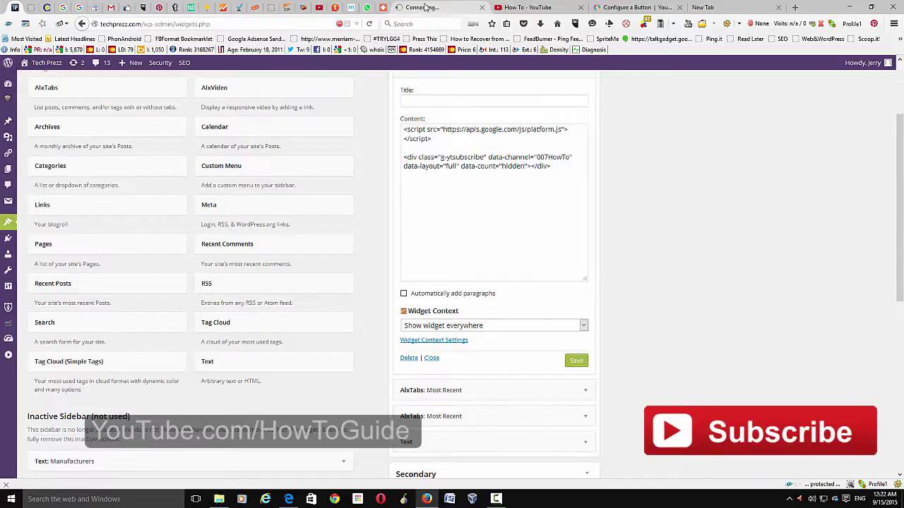
{"action": "left_click", "coordinate": [424, 7]}
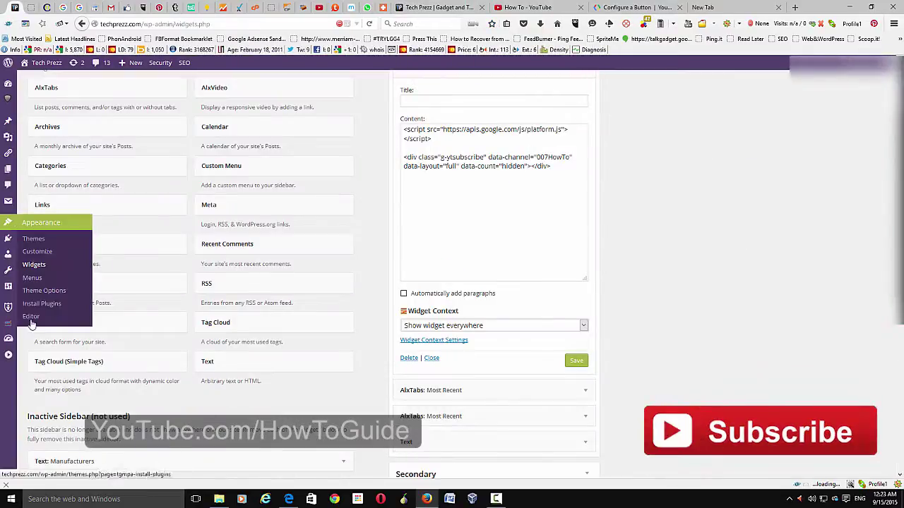
Step: Open the Hueman Child single.php template in the theme editor and locate the_content
{"action": "left_click", "coordinate": [31, 318]}
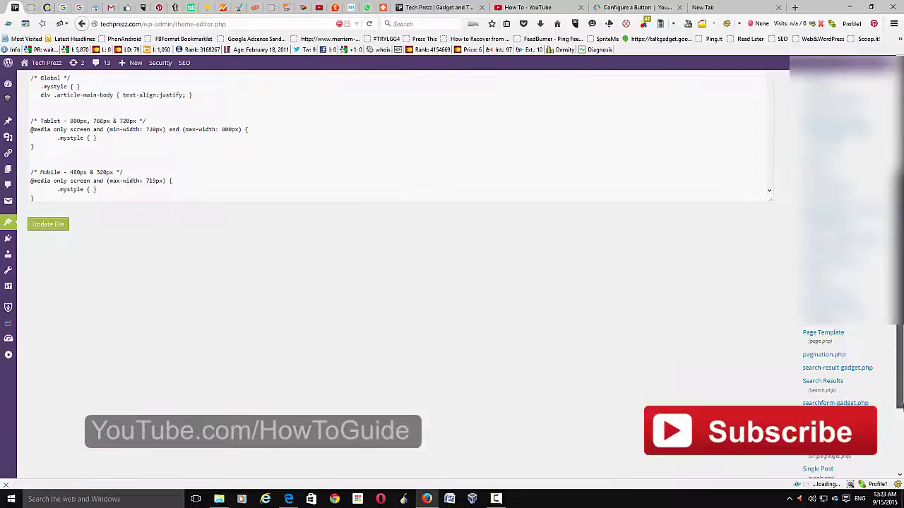
{"action": "scroll", "coordinate": [452, 283], "scroll_direction": "down", "scroll_amount": 3}
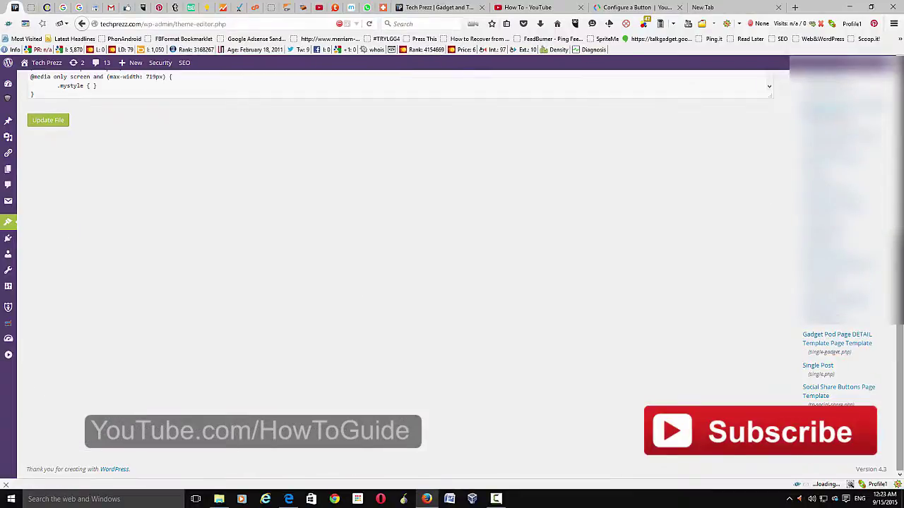
{"action": "left_click", "coordinate": [819, 367]}
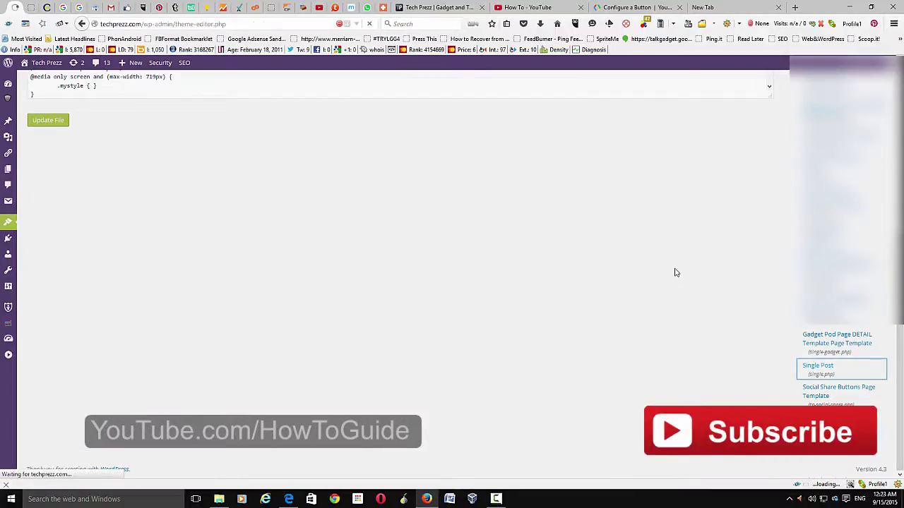
{"action": "mouse_move", "coordinate": [769, 138]}
{"action": "left_mouse_down"}
{"action": "mouse_move", "coordinate": [769, 162]}
{"action": "mouse_move", "coordinate": [769, 153]}
{"action": "left_mouse_up"}
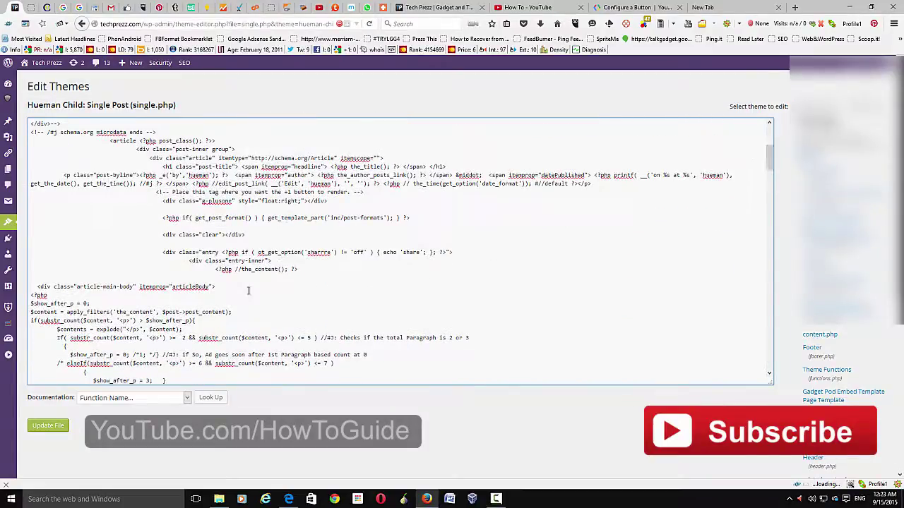
{"action": "left_click_drag", "start_coordinate": [216, 269], "coordinate": [317, 269]}
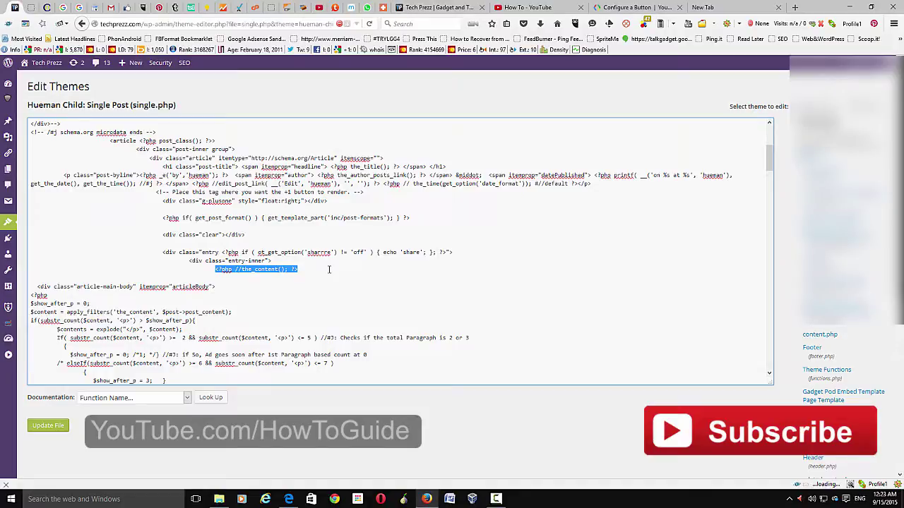
{"action": "scroll", "coordinate": [329, 270], "scroll_direction": "down", "scroll_amount": 1}
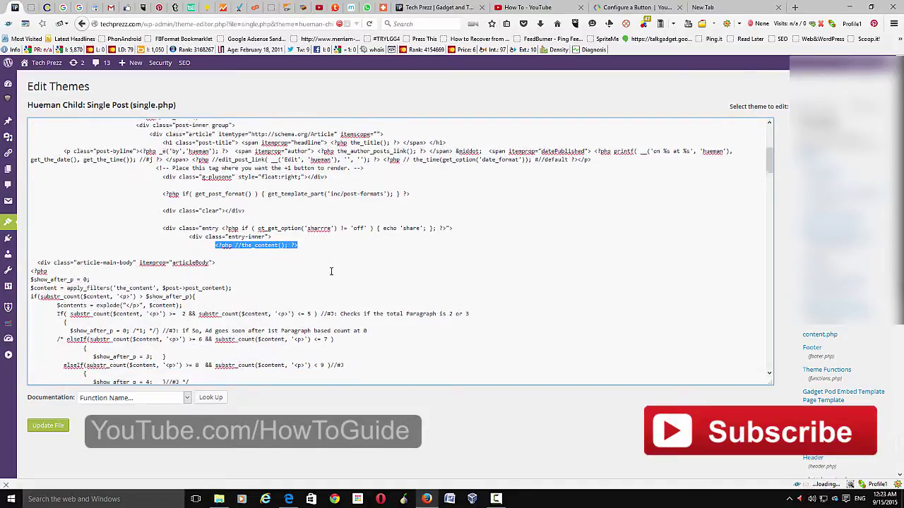
{"action": "scroll", "coordinate": [328, 269], "scroll_direction": "down", "scroll_amount": 3}
{"action": "scroll", "coordinate": [346, 280], "scroll_direction": "down", "scroll_amount": 1}
{"action": "scroll", "coordinate": [362, 290], "scroll_direction": "up", "scroll_amount": 1}
{"action": "scroll", "coordinate": [397, 285], "scroll_direction": "up", "scroll_amount": 2}
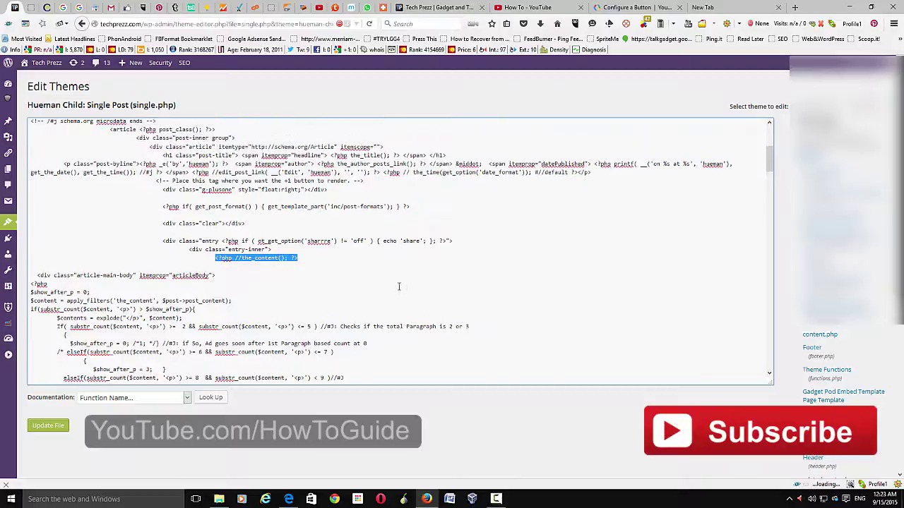
{"action": "scroll", "coordinate": [397, 286], "scroll_direction": "up", "scroll_amount": 1}
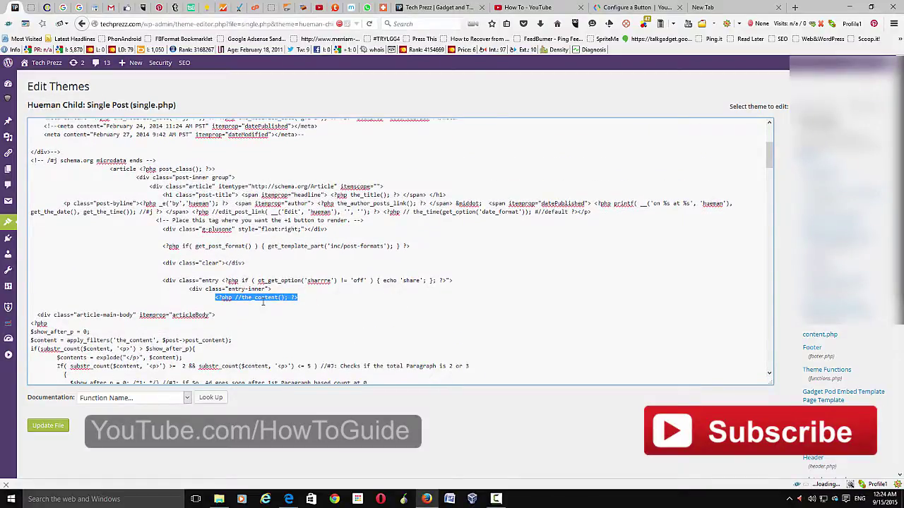
Step: Paste the subscribe-button code on a new line below <?php //the_content(); ?>
{"action": "left_click", "coordinate": [258, 300]}
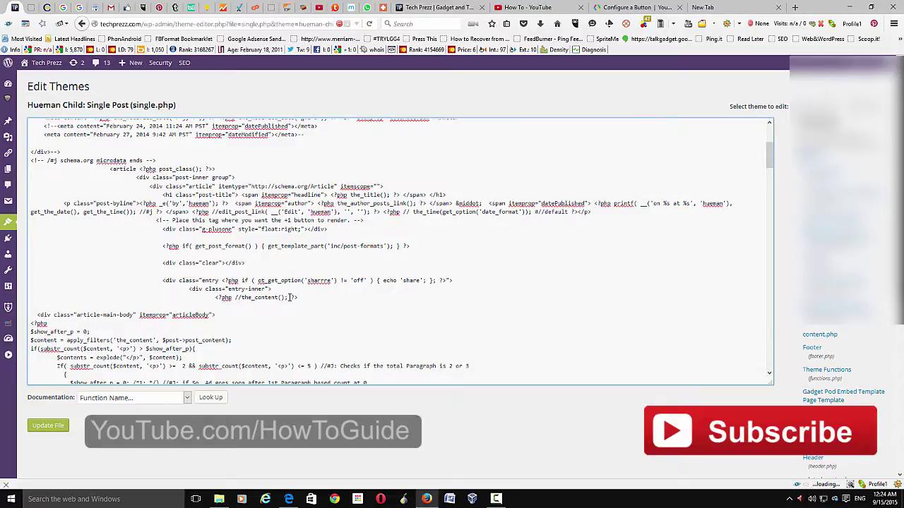
{"action": "left_click", "coordinate": [306, 297]}
{"action": "key", "text": "Return"}
{"action": "key", "text": "Return"}
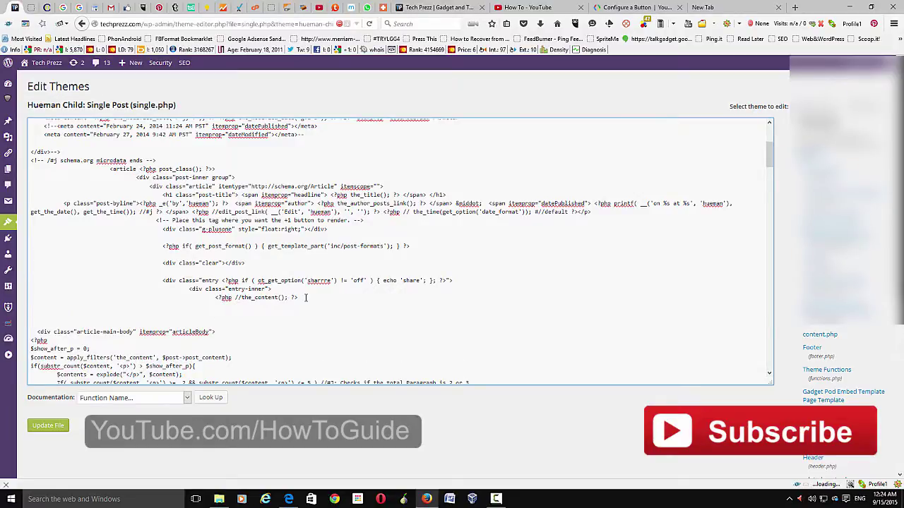
{"action": "type", "text": "<script src=\"https://apis.google.com/js/platform.js\"></script>  <div class=\"g-ytsubscribe\" data-channel=\"007HowTo\" data-layout=\"full\" data-count=\"hidden\"></div>"}
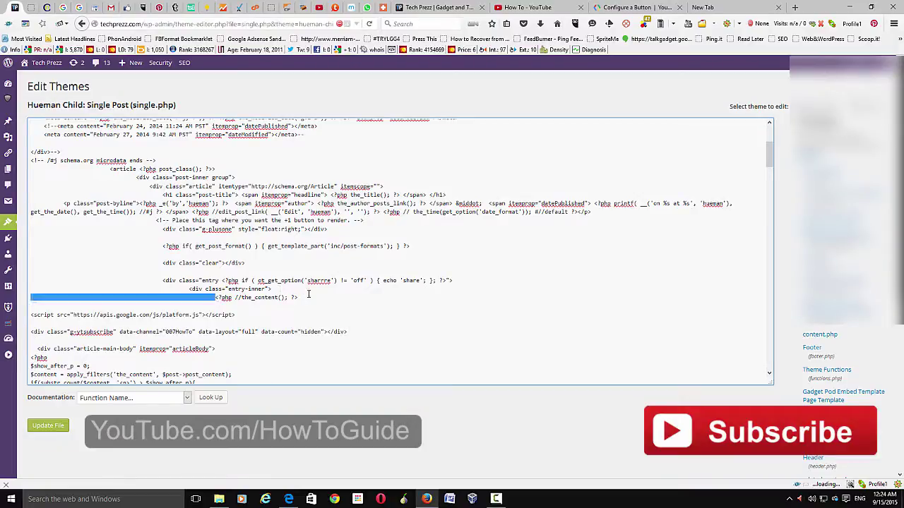
Step: Wrap the pasted code in <div style="float:left"> … </div> and select the block
{"action": "left_click", "coordinate": [187, 316]}
{"action": "type", "text": "<"}
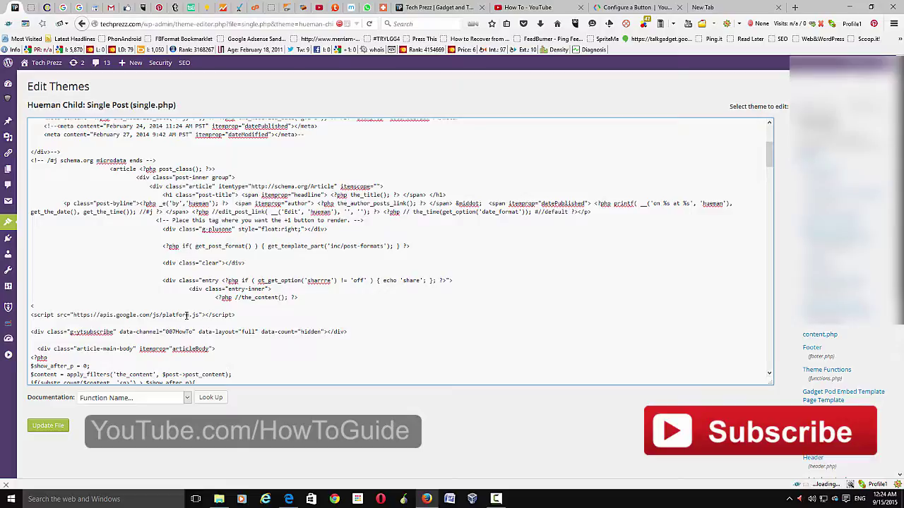
{"action": "type", "text": "div>"}
{"action": "left_click", "coordinate": [354, 332]}
{"action": "key", "text": "Return"}
{"action": "type", "text": "d"}
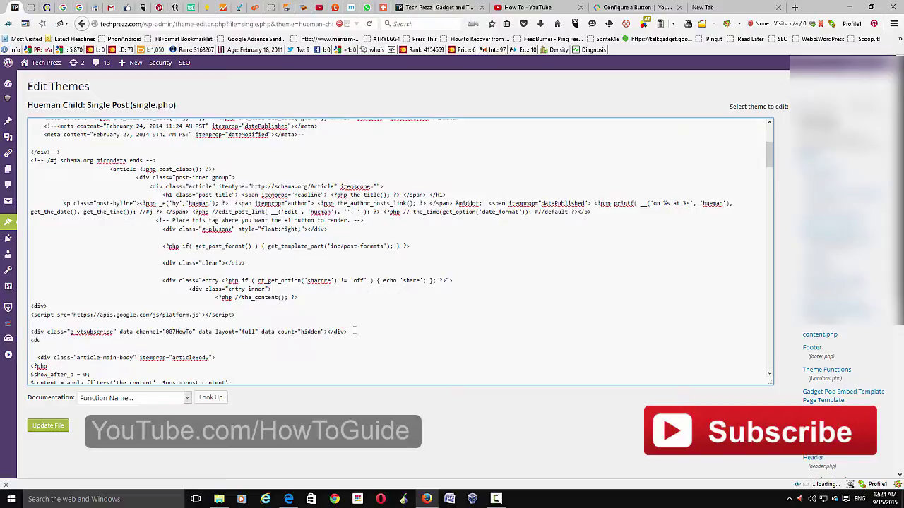
{"action": "type", "text": "iv>"}
{"action": "left_click", "coordinate": [142, 306]}
{"action": "key", "text": "BackSpace"}
{"action": "type", "text": "sty"}
{"action": "type", "text": "le=\"\""}
{"action": "type", "text": "float:left"}
{"action": "scroll", "coordinate": [176, 300], "scroll_direction": "down", "scroll_amount": 2}
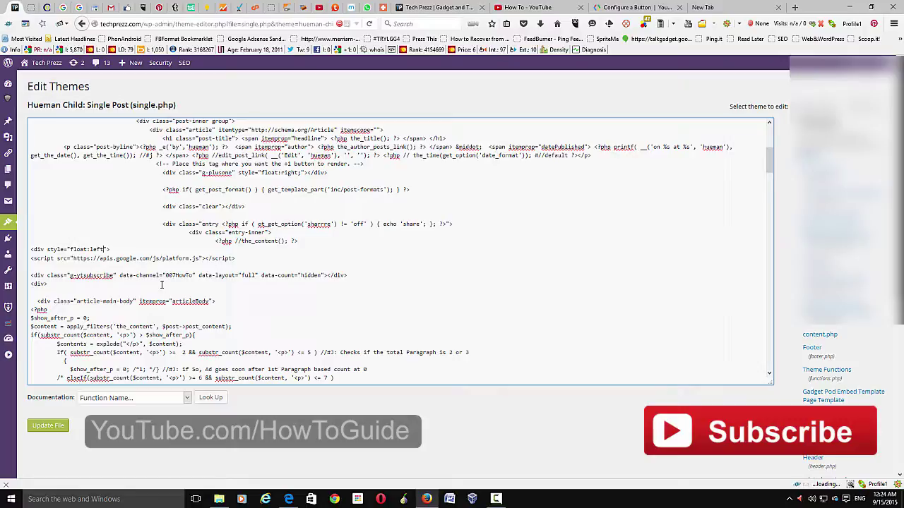
{"action": "left_click_drag", "start_coordinate": [48, 284], "coordinate": [31, 249]}
{"action": "key", "text": "ctrl+c"}
Step: Move the subscribe block below <div class="clear"></div> after endwhile and update single.php
{"action": "key", "text": "Delete"}
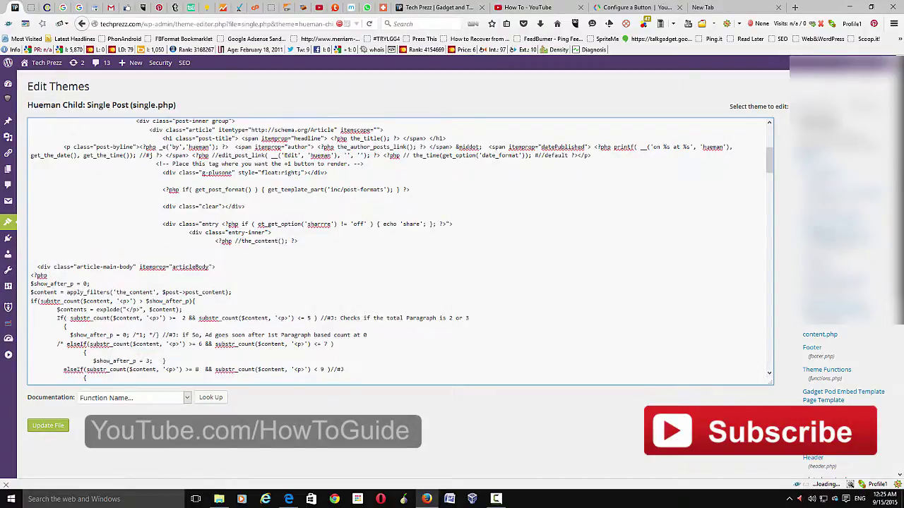
{"action": "left_click_drag", "start_coordinate": [769, 170], "coordinate": [774, 228]}
{"action": "scroll", "coordinate": [773, 228], "scroll_direction": "down", "scroll_amount": 4}
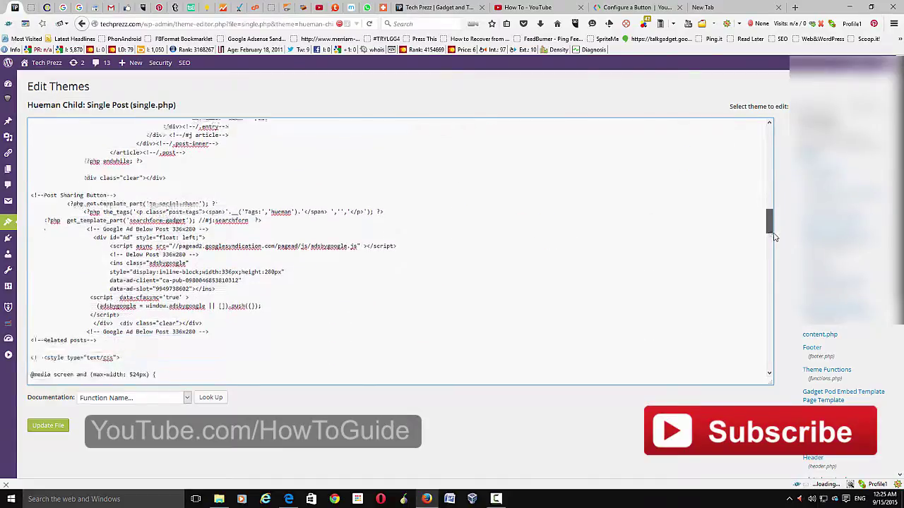
{"action": "scroll", "coordinate": [272, 207], "scroll_direction": "down", "scroll_amount": 2}
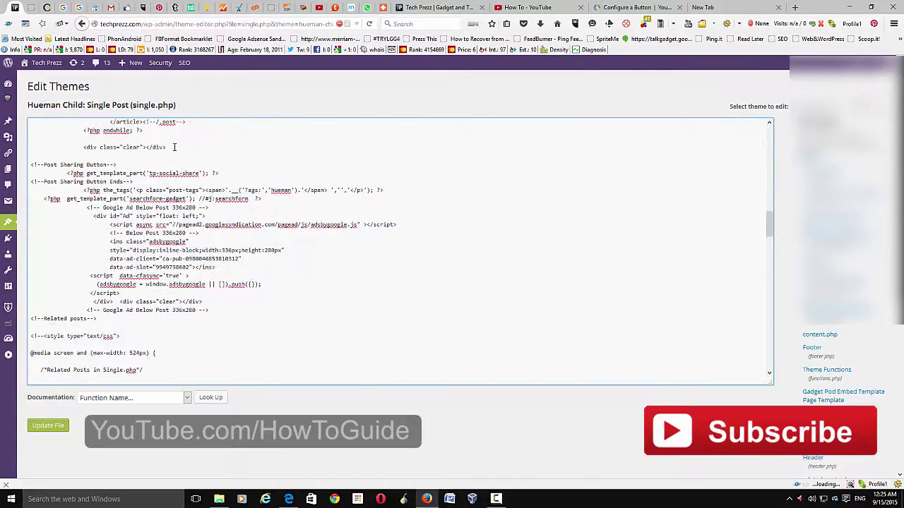
{"action": "left_click", "coordinate": [174, 147]}
{"action": "key", "text": "Return"}
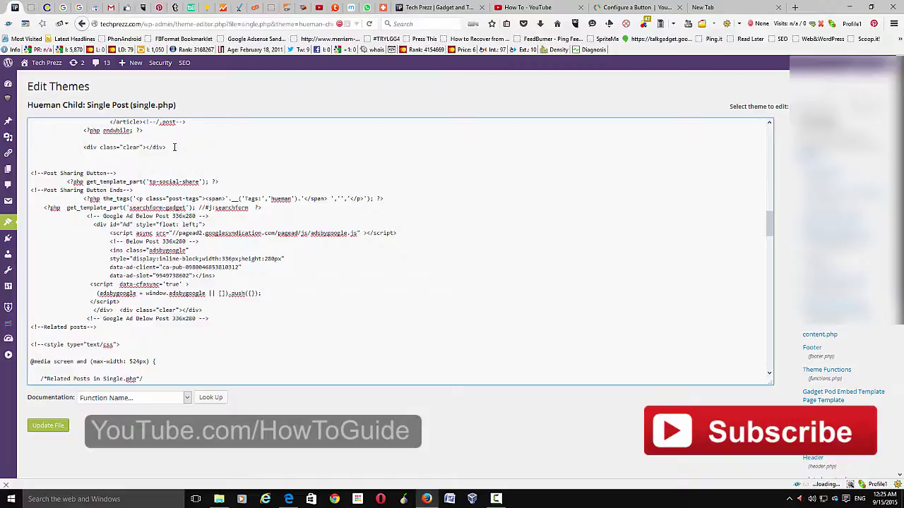
{"action": "key", "text": "ctrl+v"}
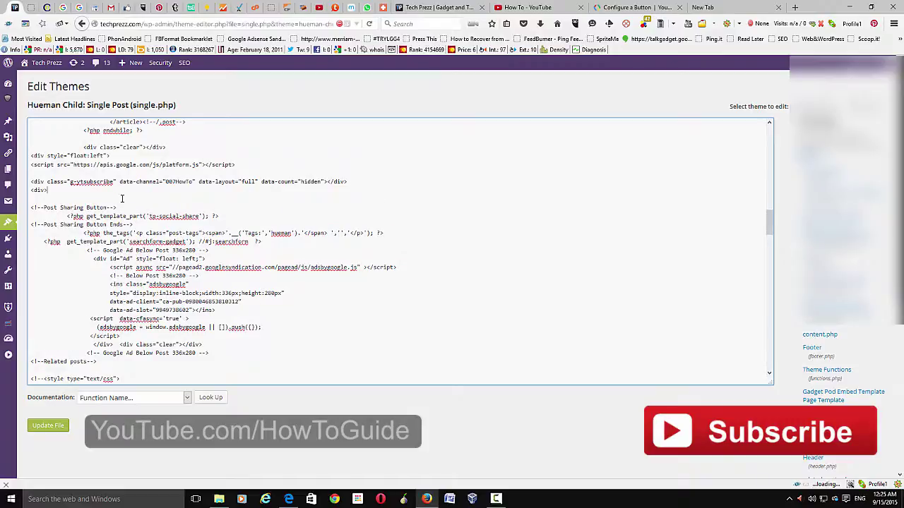
{"action": "left_click", "coordinate": [51, 431]}
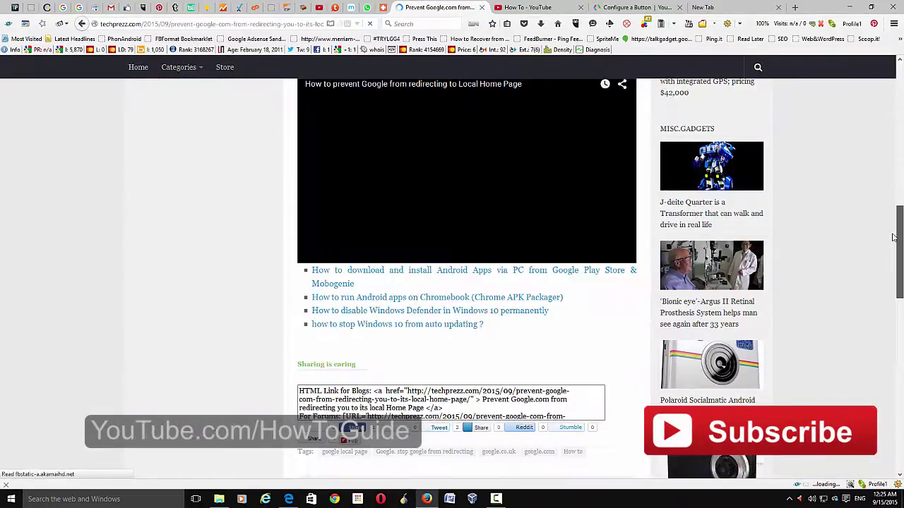
Step: Scroll the live Tech Prezz post down to the Sharing is caring section to check the subscribe button
{"action": "scroll", "coordinate": [679, 296], "scroll_direction": "down", "scroll_amount": 1}
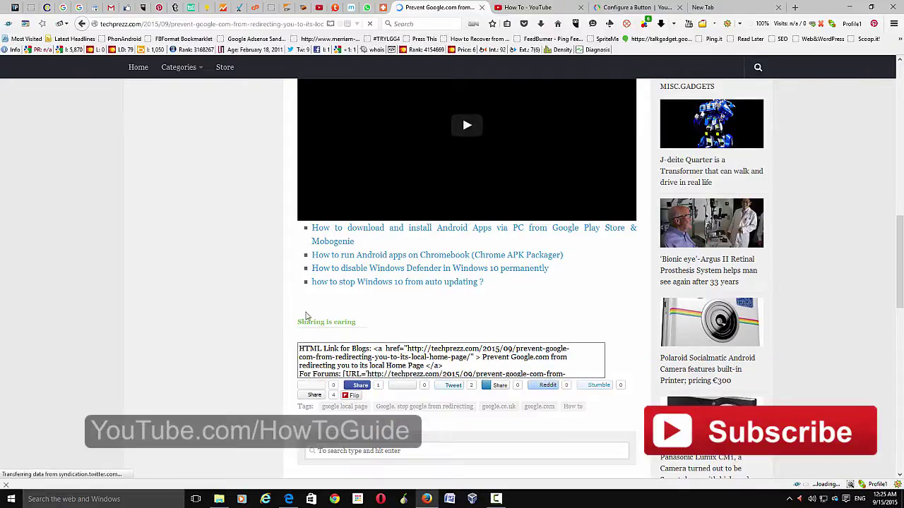